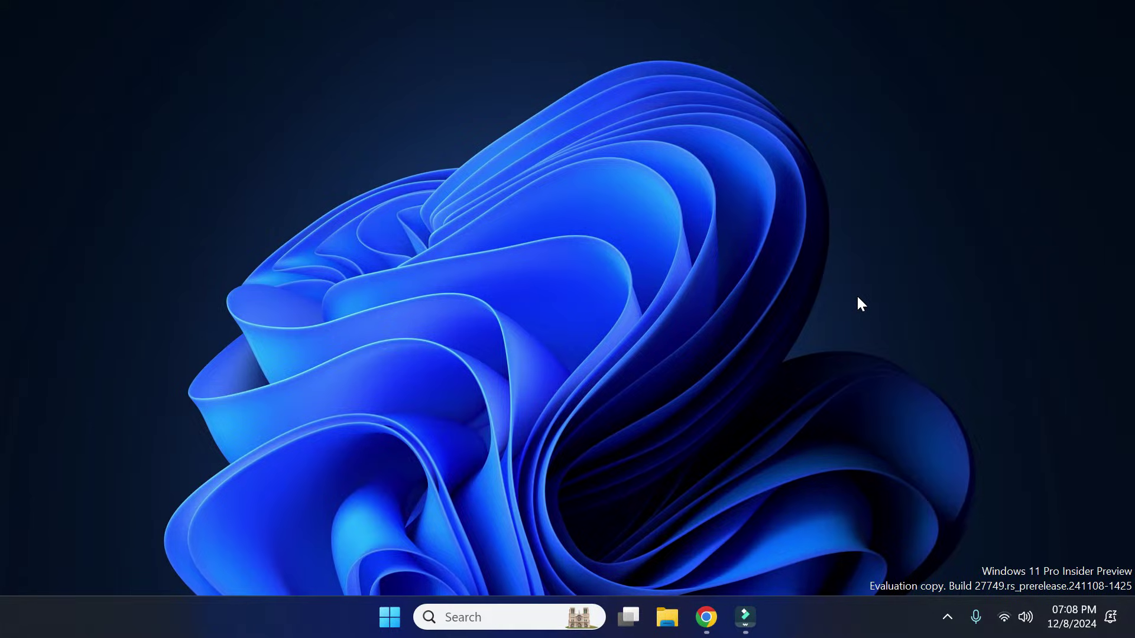
# - Launch Chrome and run a Google search for 'core temp'
pyautogui.click(708, 618)
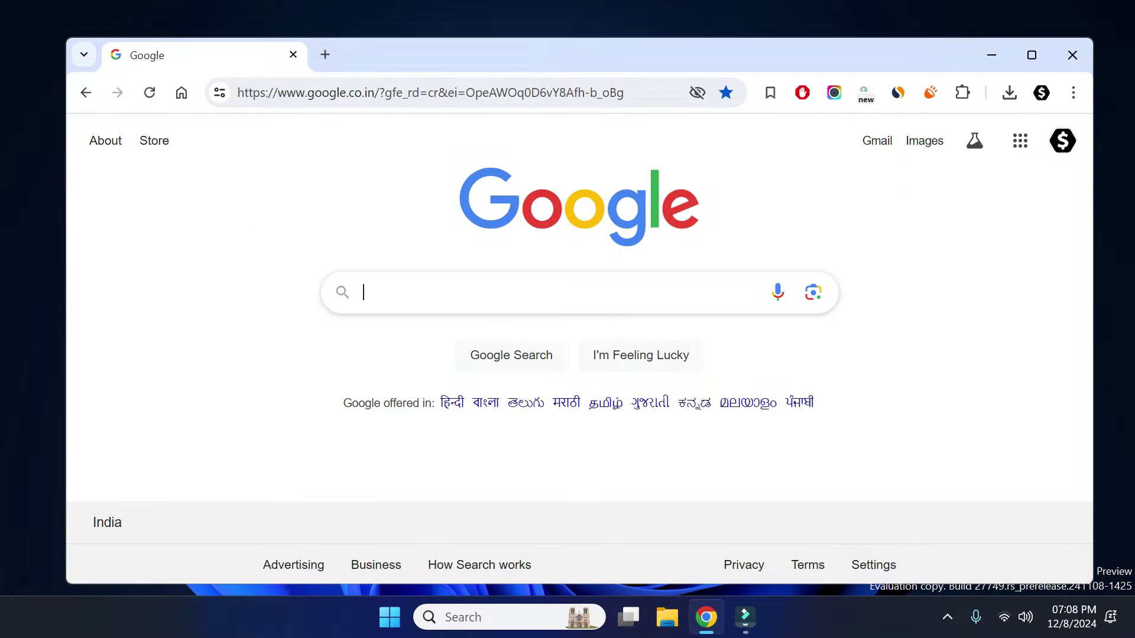
pyautogui.write('c')
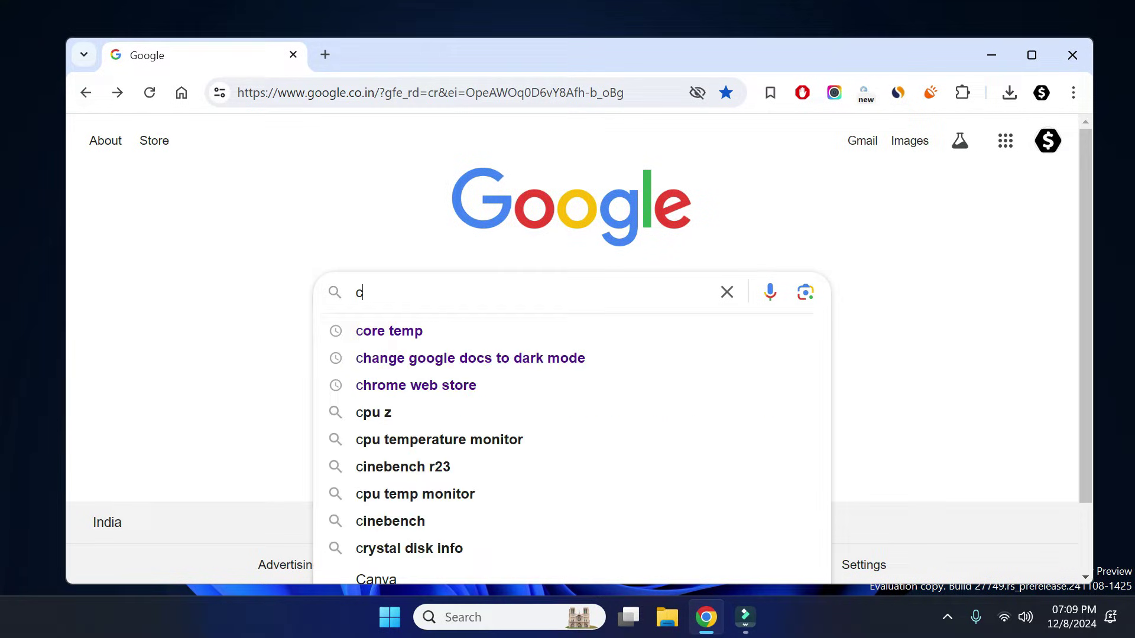
pyautogui.write('ore temp')
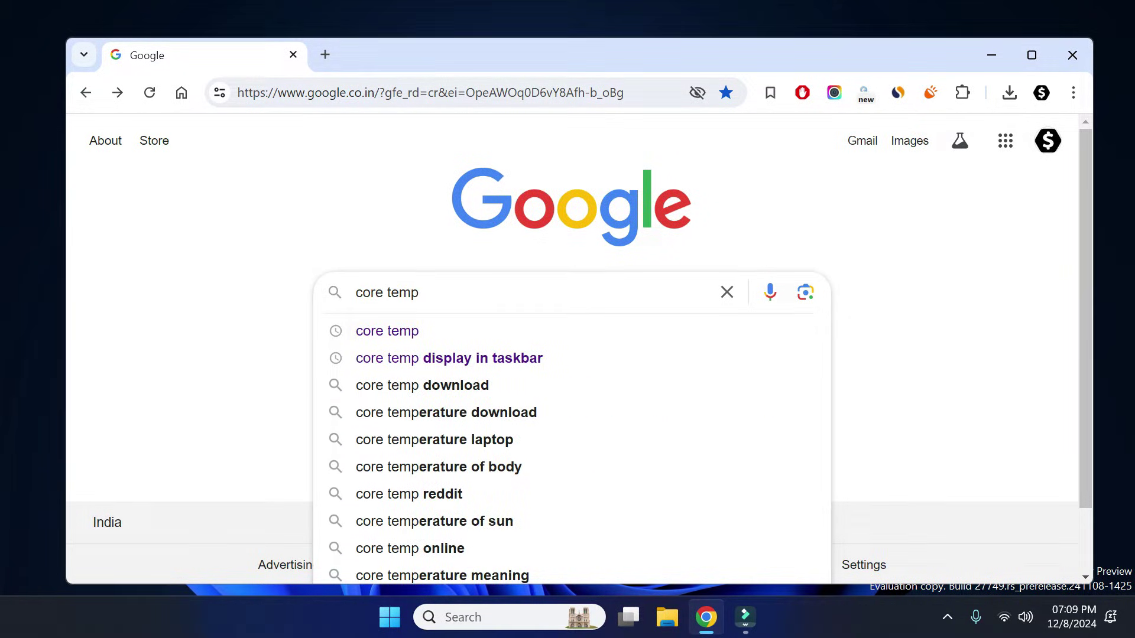
pyautogui.press('Return')
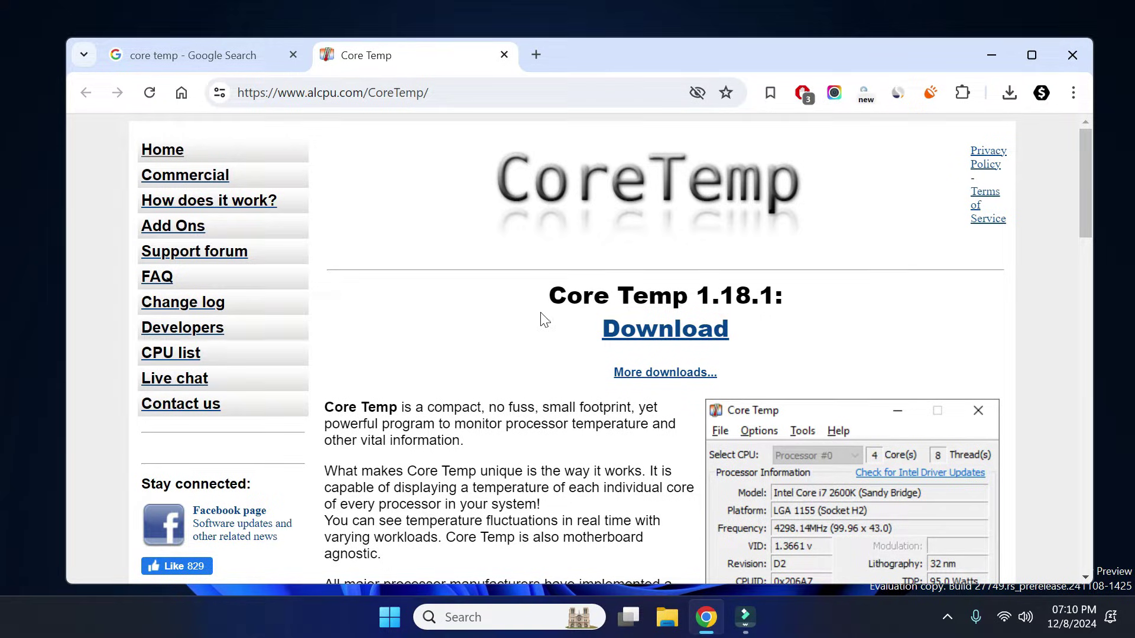
# - Download the Core Temp 1.18.1 installer from alcpu.com and launch it
pyautogui.click(650, 330)
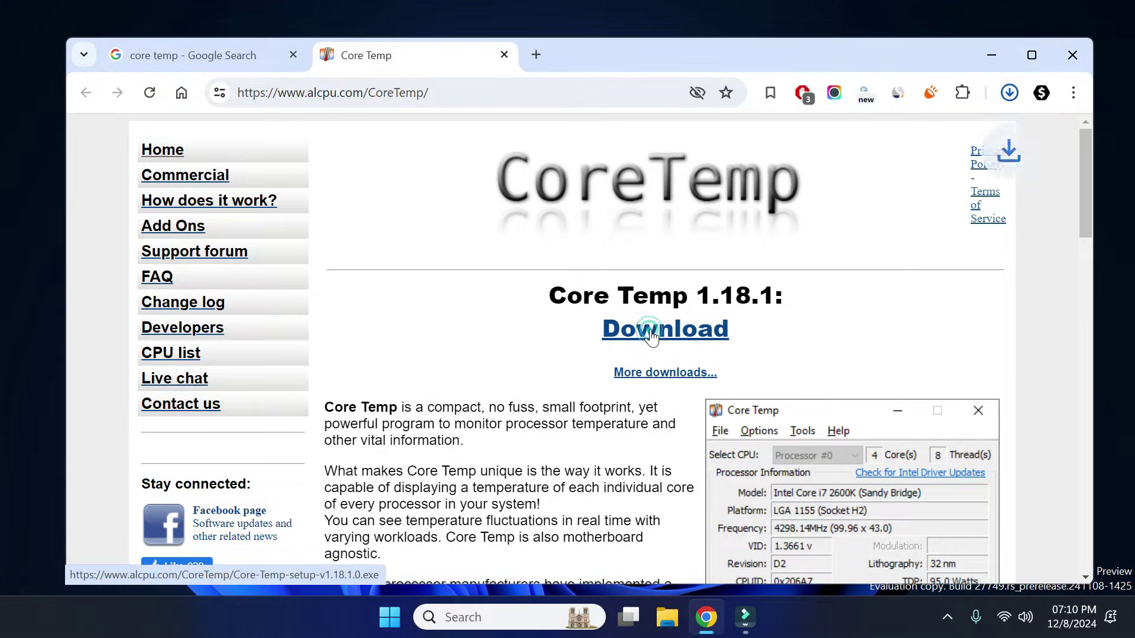
pyautogui.moveTo(864, 140)
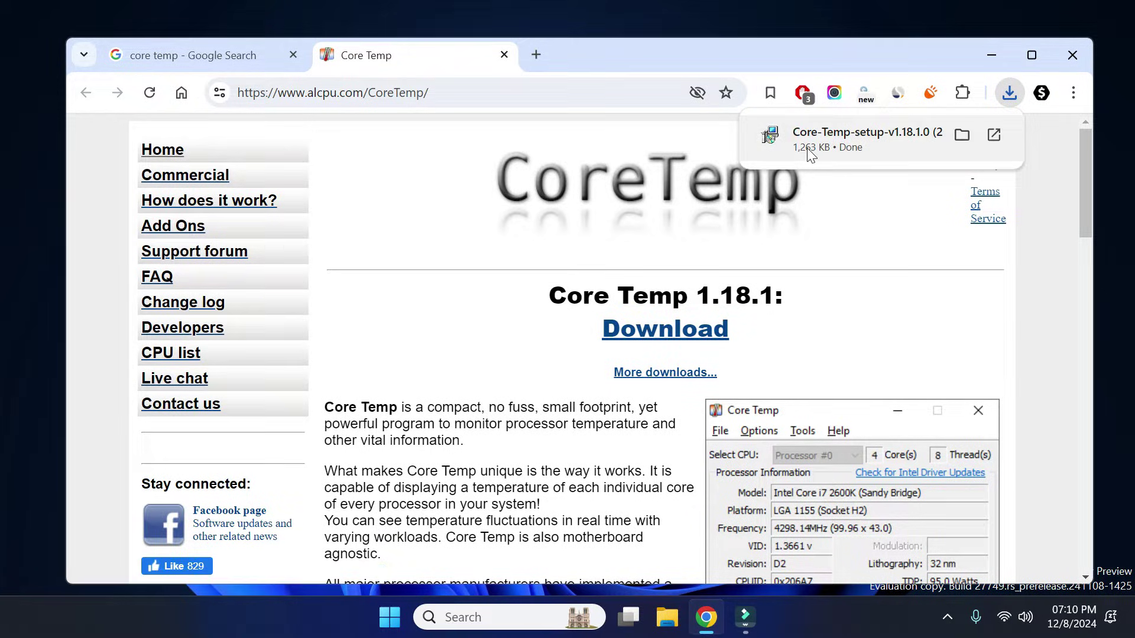
pyautogui.click(910, 147)
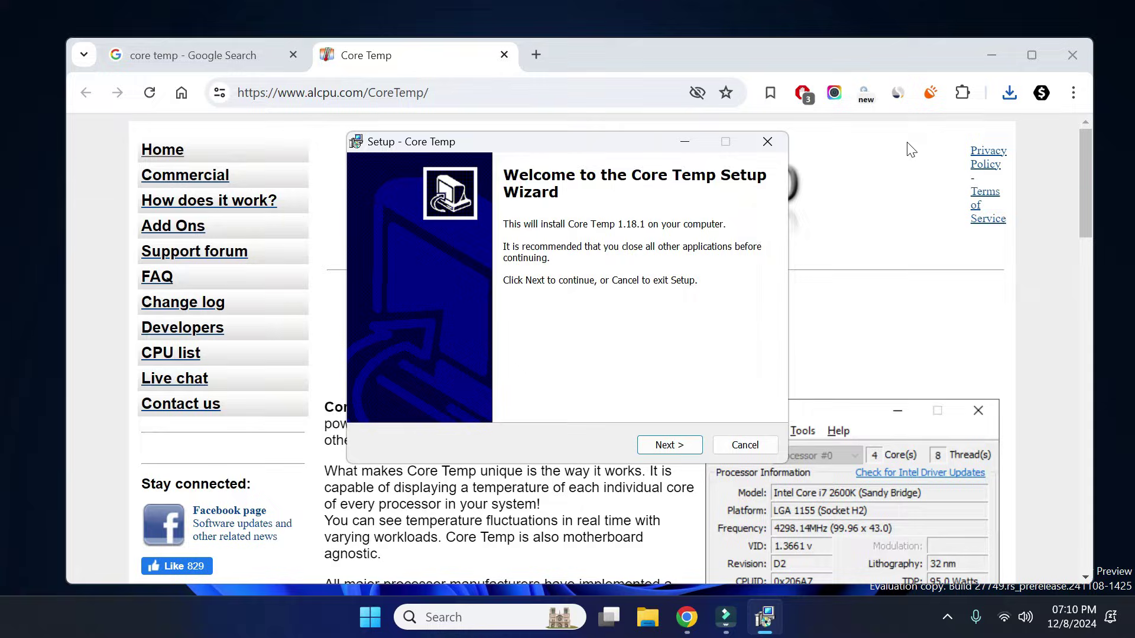
# - Close Chrome, accept the license and keep the default install folder, reusing the existing one
pyautogui.click(1073, 55)
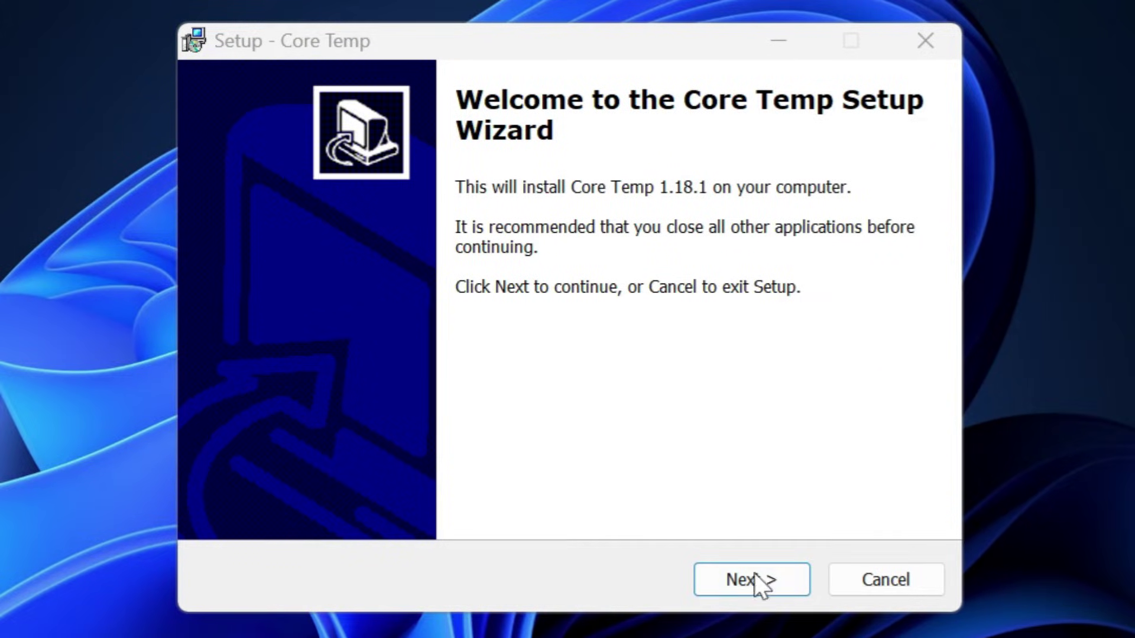
pyautogui.click(750, 583)
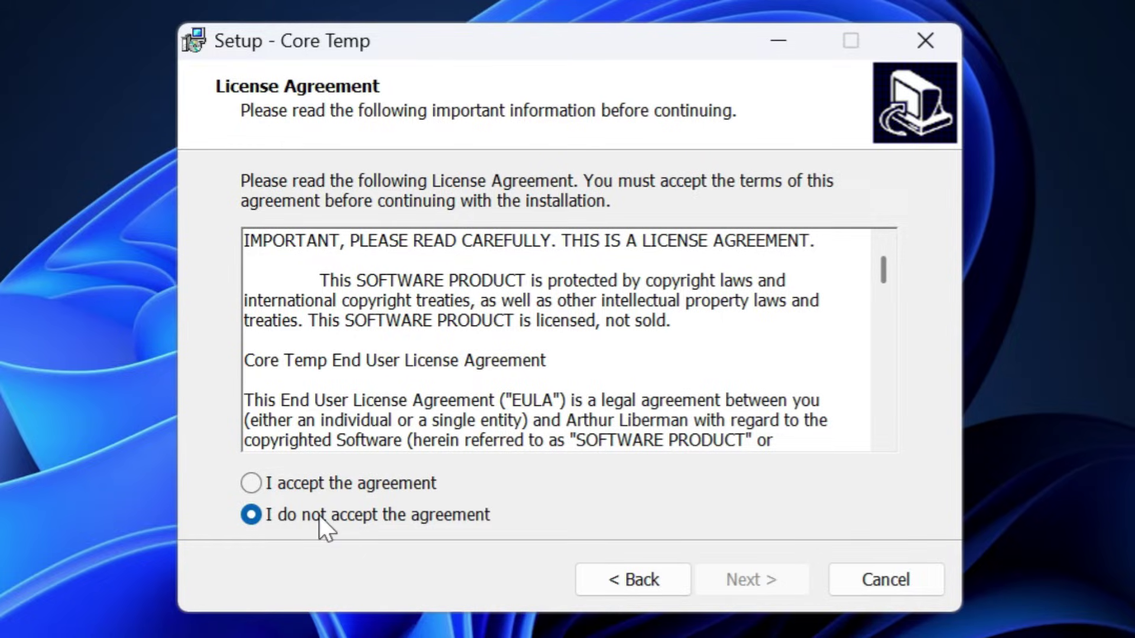
pyautogui.click(362, 485)
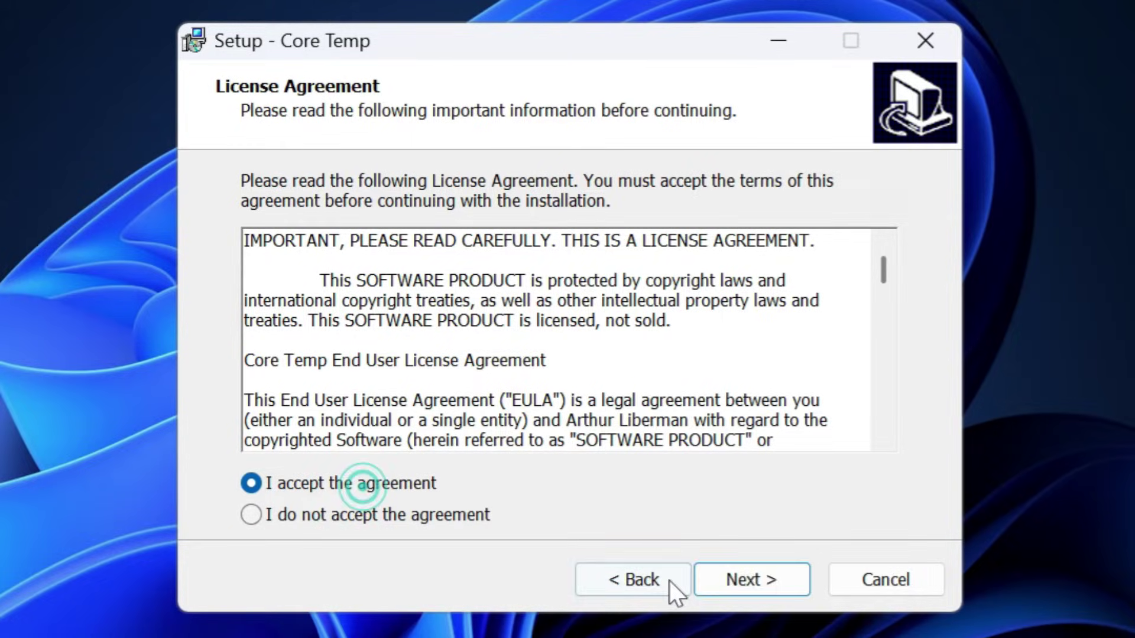
pyautogui.click(752, 579)
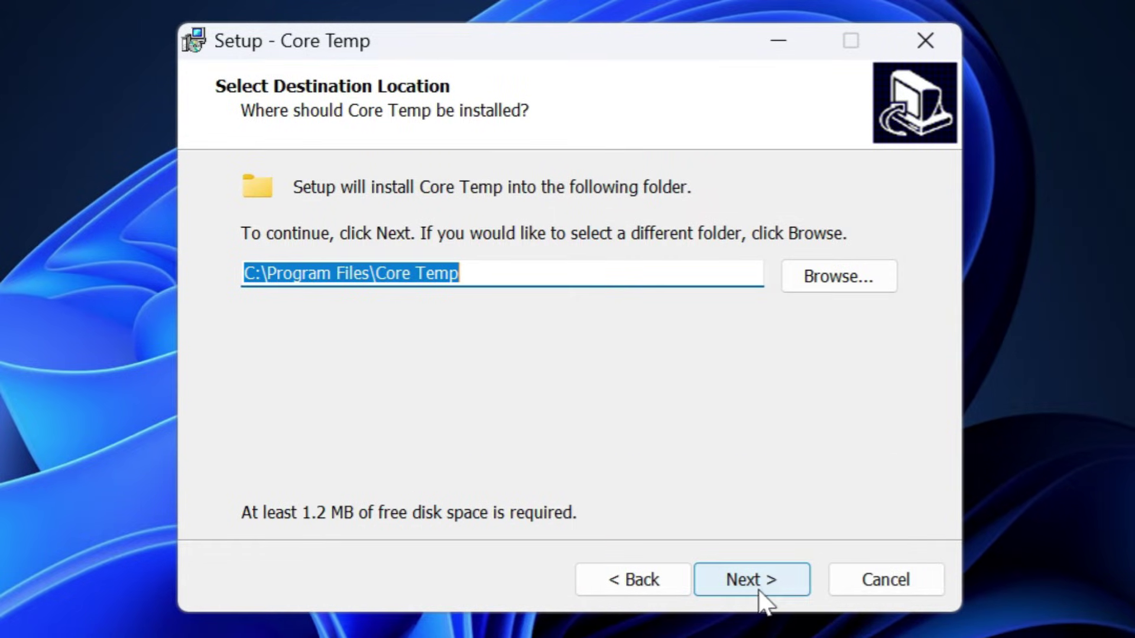
pyautogui.click(759, 583)
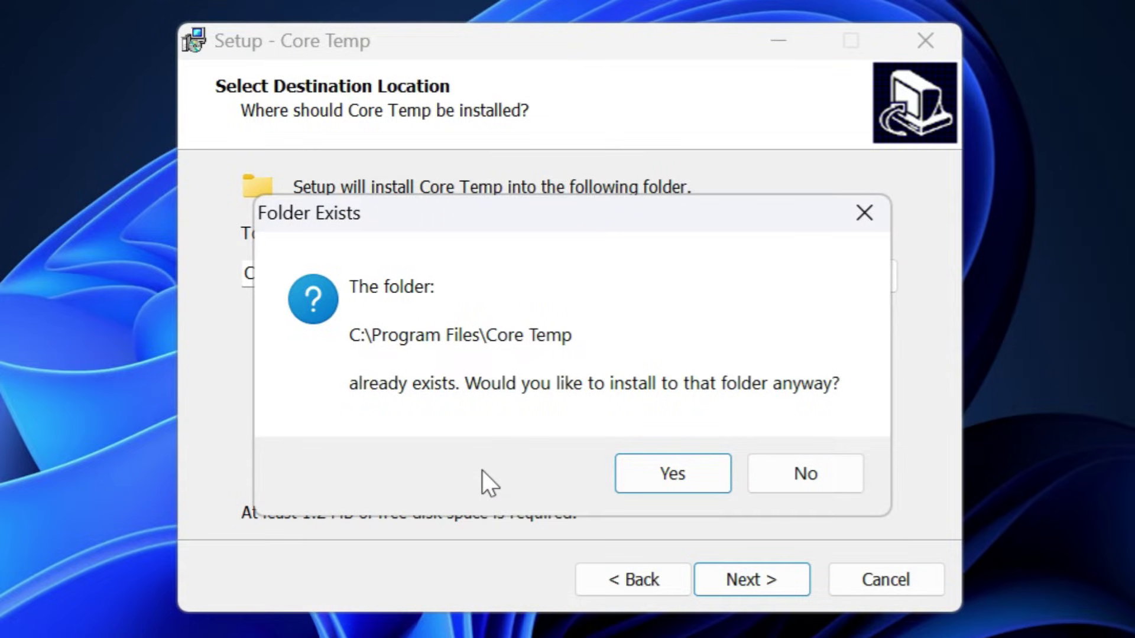
pyautogui.click(670, 483)
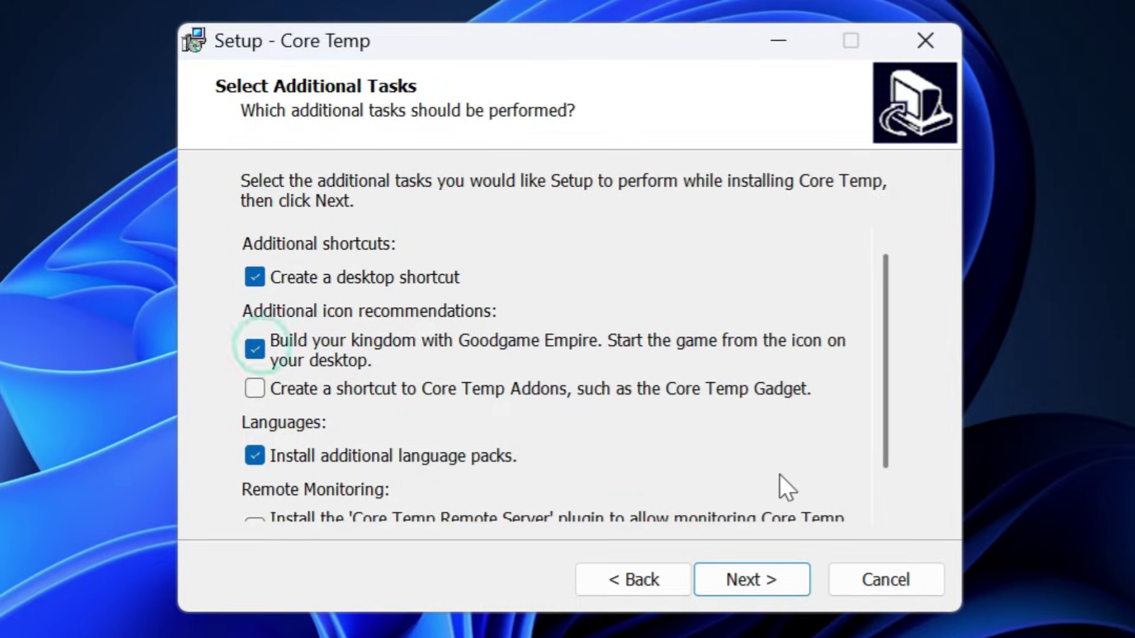
# - Decline Goodgame Empire and extra language packs, then install Core Temp and pass the release notes
pyautogui.click(255, 349)
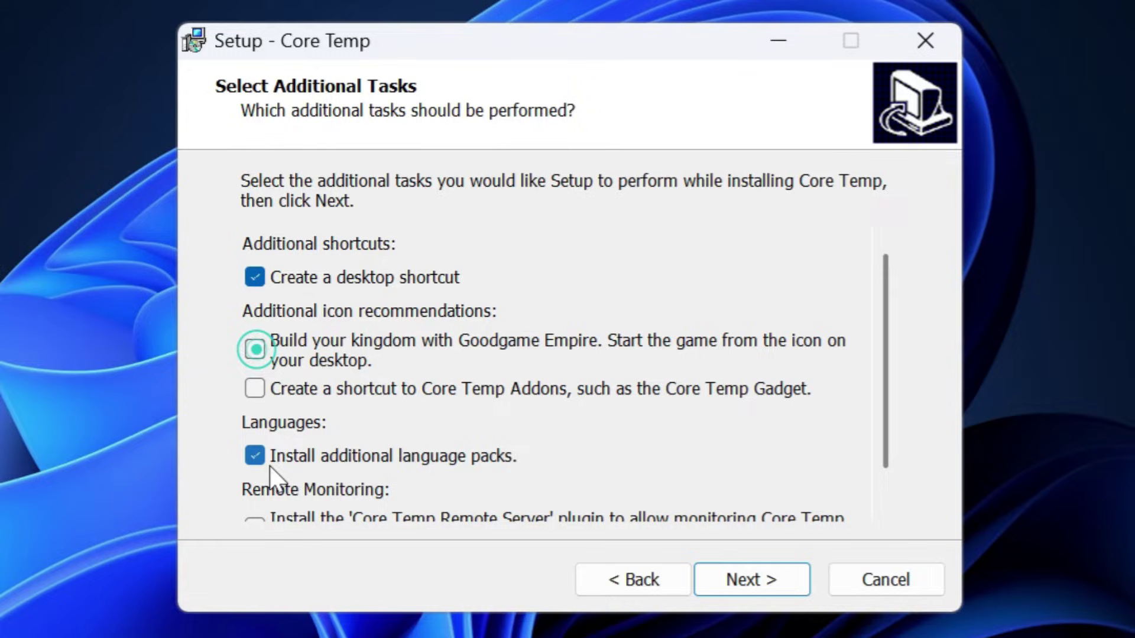
pyautogui.click(254, 456)
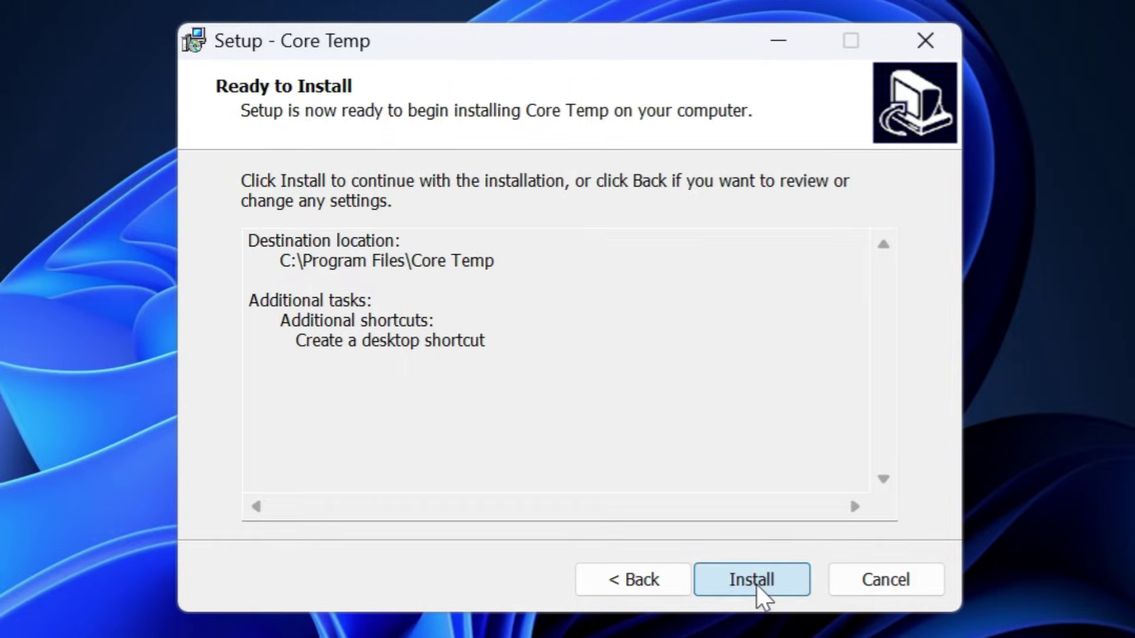
pyautogui.click(756, 584)
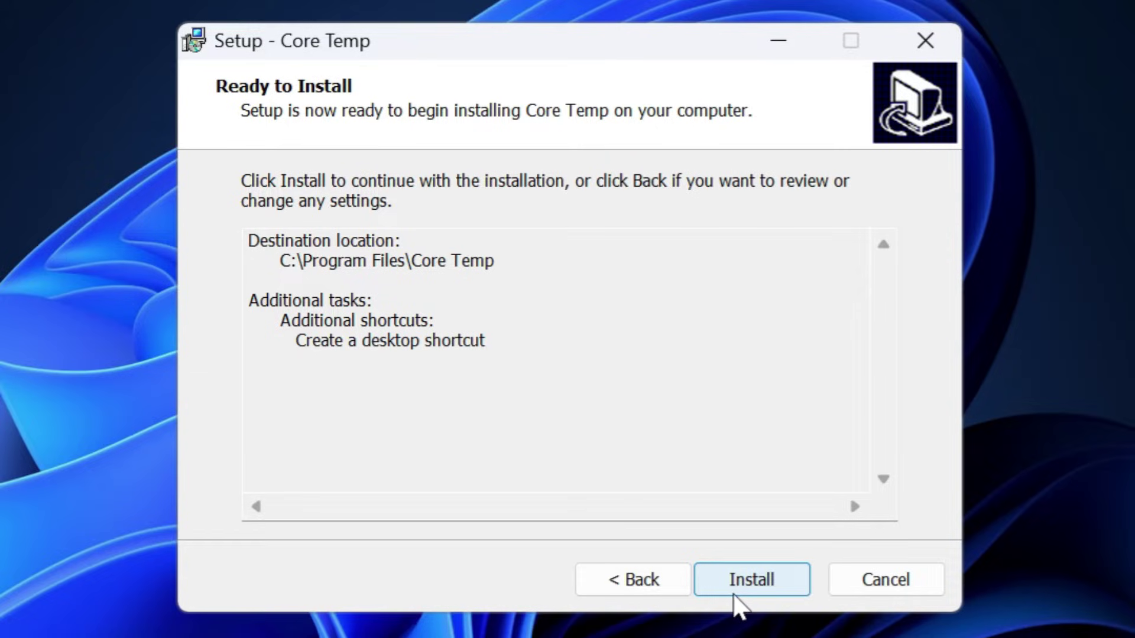
pyautogui.click(757, 581)
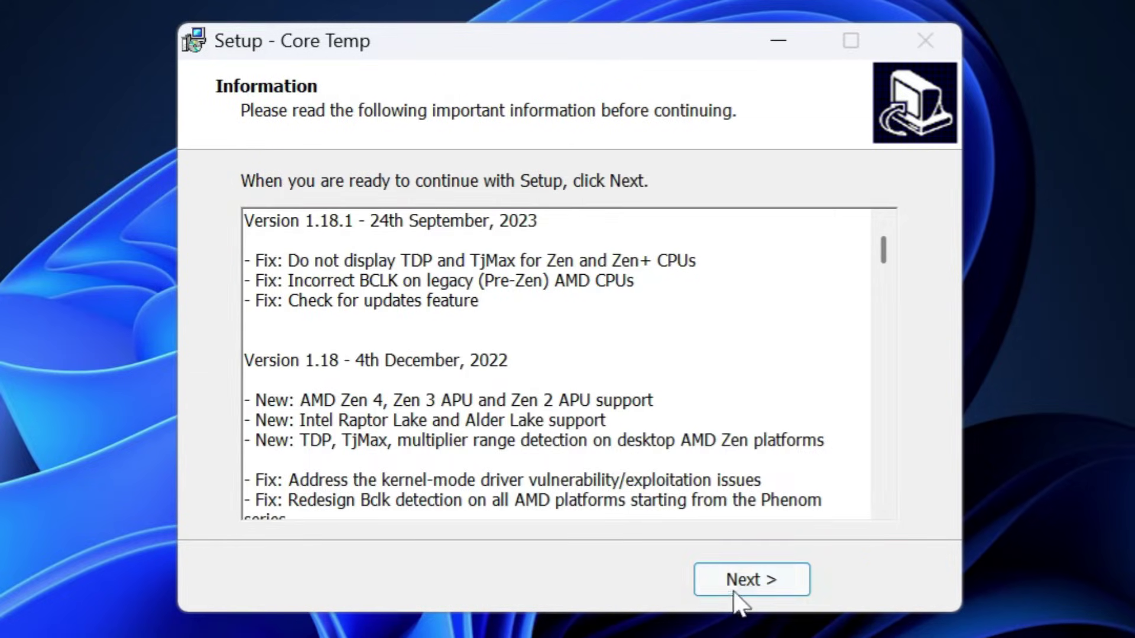
pyautogui.click(741, 586)
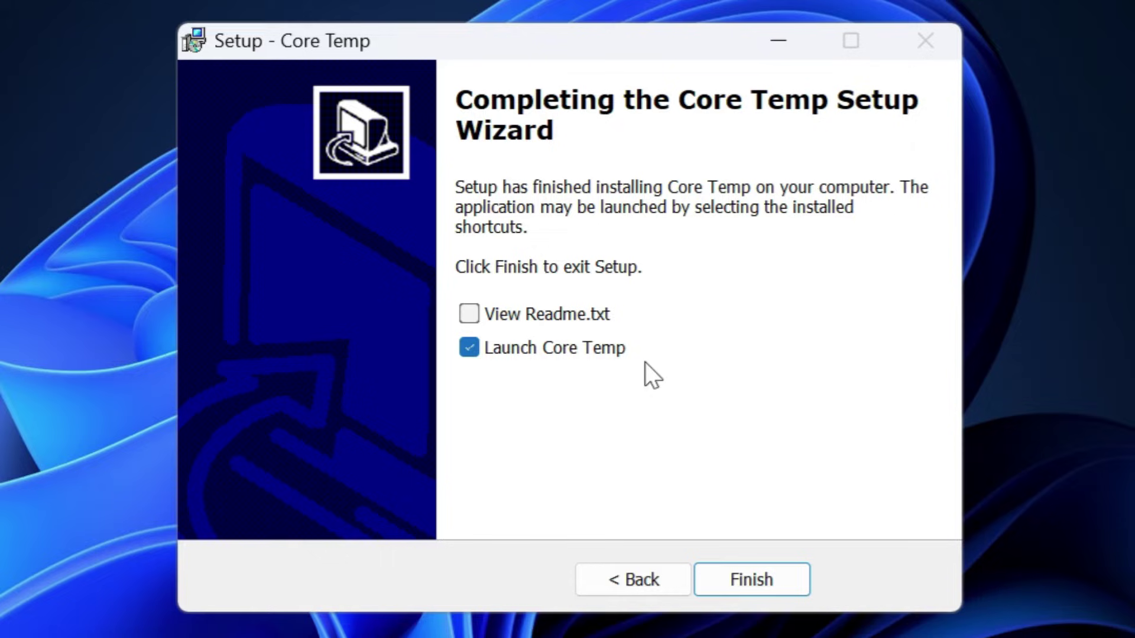
# - Finish setup with Launch Core Temp checked and reposition its window on the desktop
pyautogui.click(763, 583)
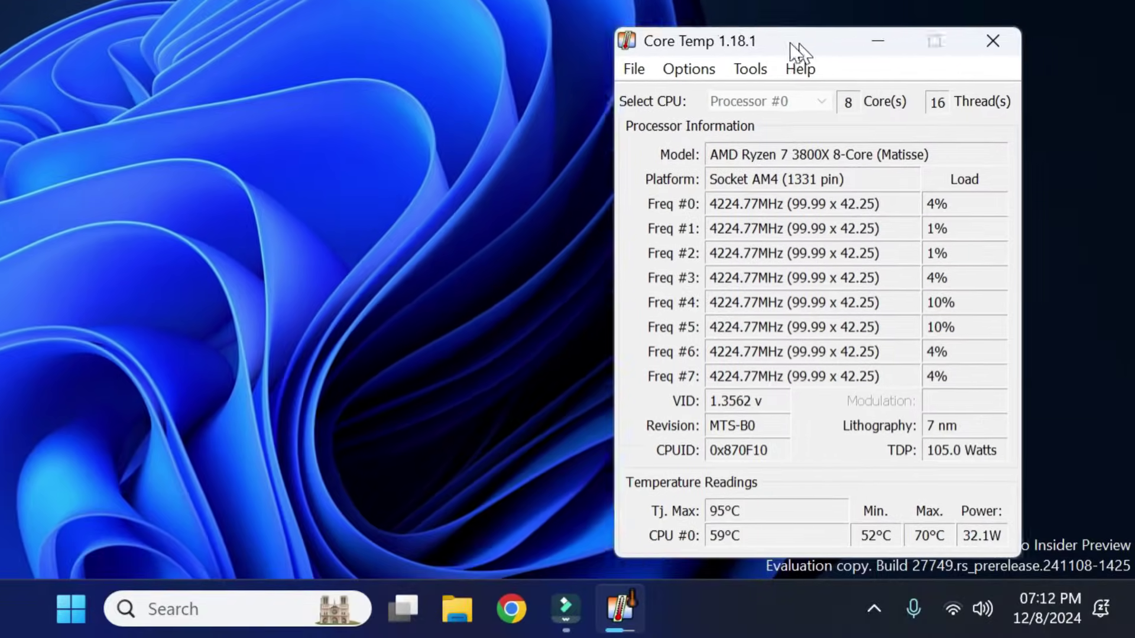
pyautogui.moveTo(795, 46); pyautogui.dragTo(744, 26)
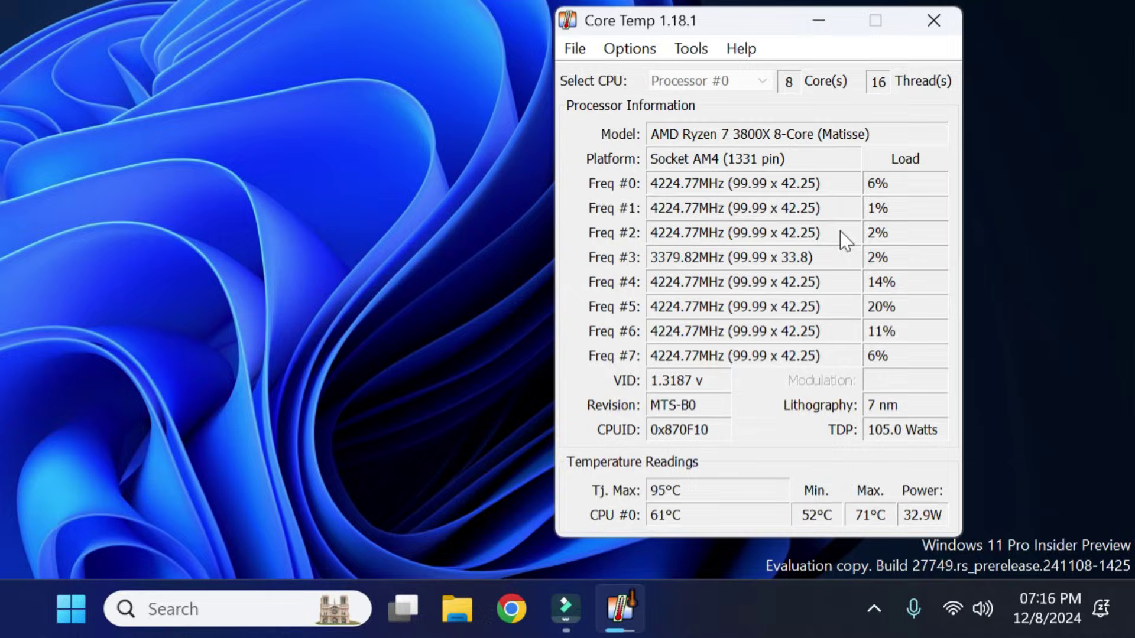
# - Minimize Core Temp, drag its temperature icon from hidden icons onto the taskbar, then reopen the window
pyautogui.click(818, 23)
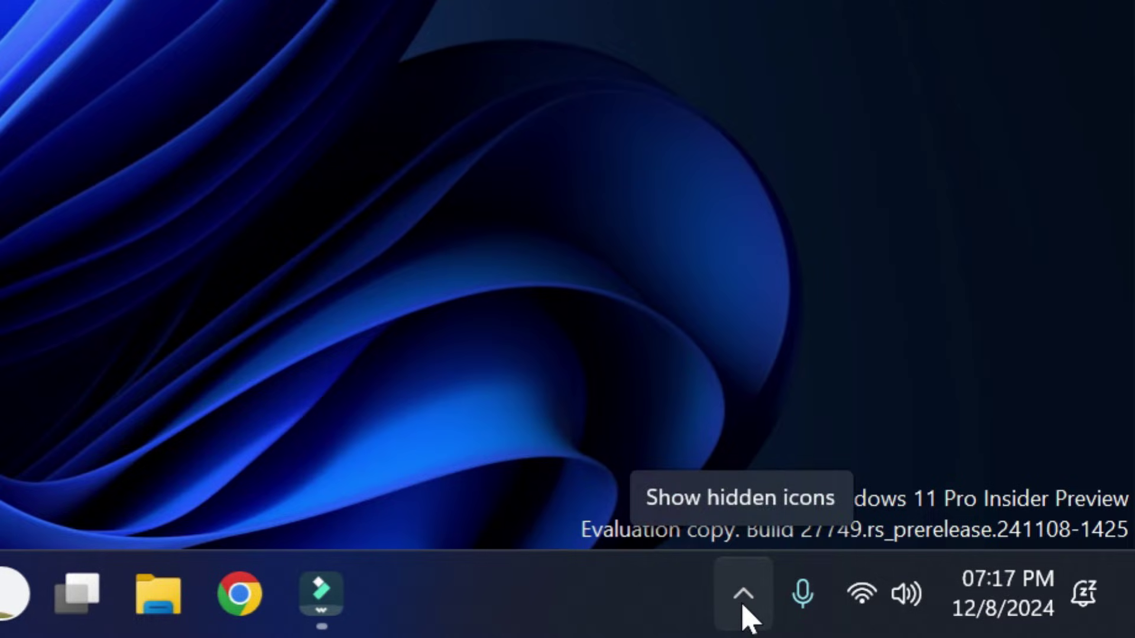
pyautogui.click(744, 594)
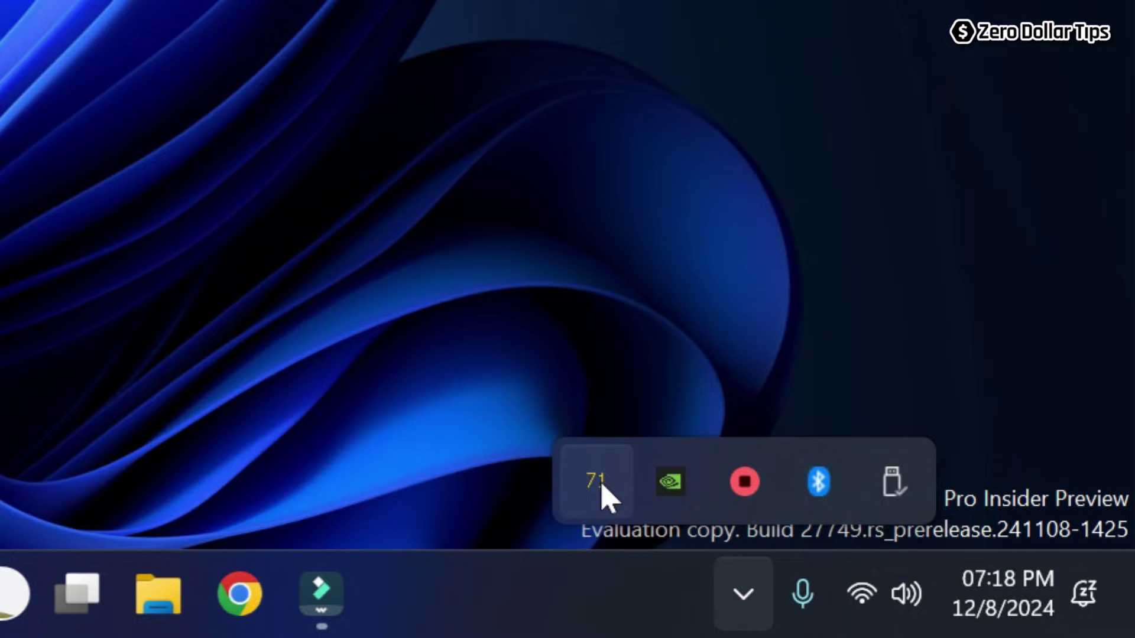
pyautogui.moveTo(601, 486)
pyautogui.mouseDown()
pyautogui.moveTo(761, 622)
pyautogui.moveTo(754, 614)
pyautogui.mouseUp()
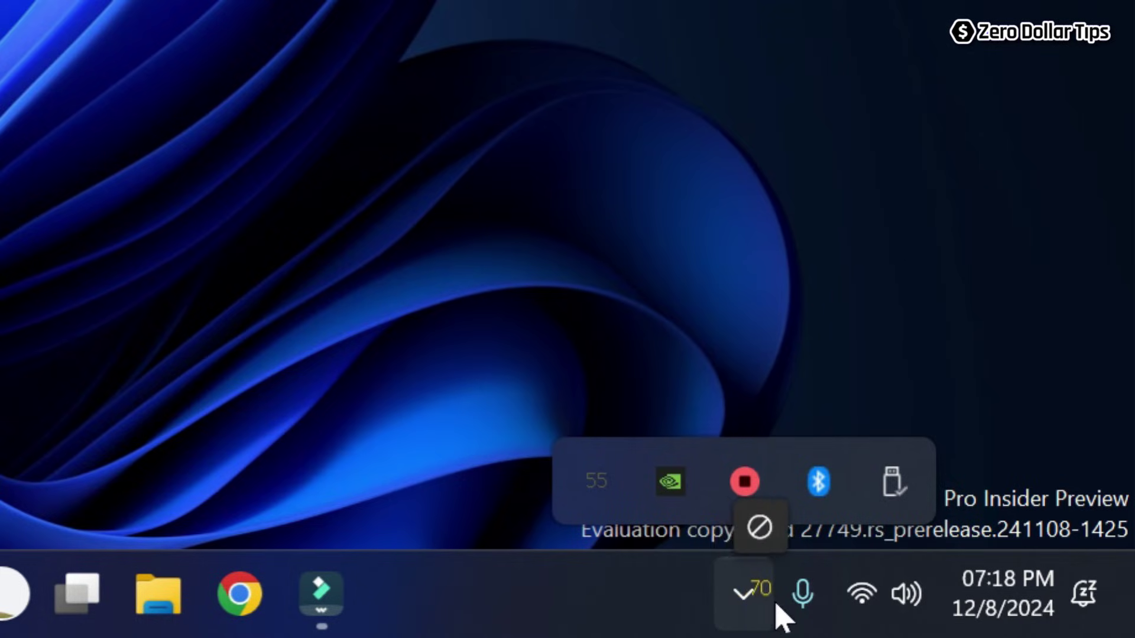
pyautogui.moveTo(754, 613); pyautogui.dragTo(768, 612)
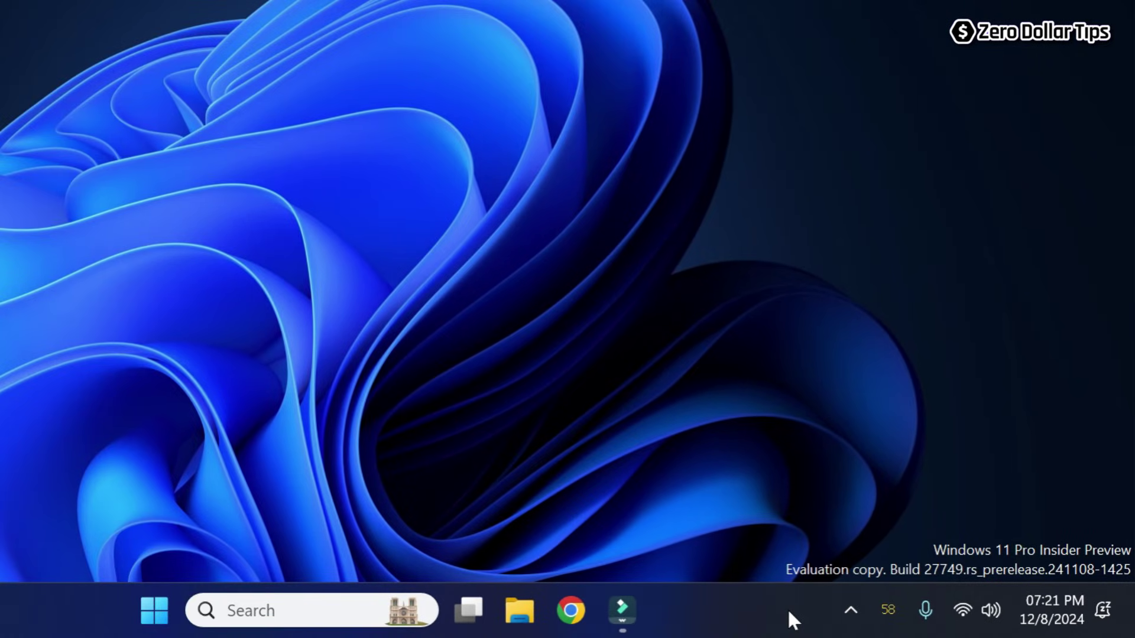
pyautogui.doubleClick(889, 609)
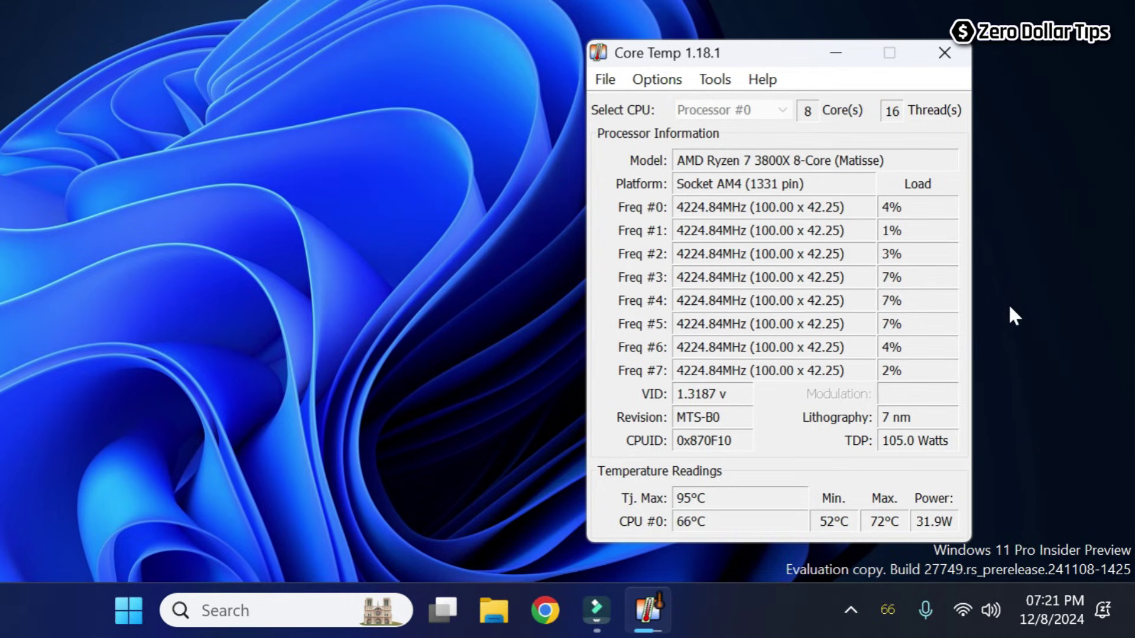
pyautogui.click(656, 79)
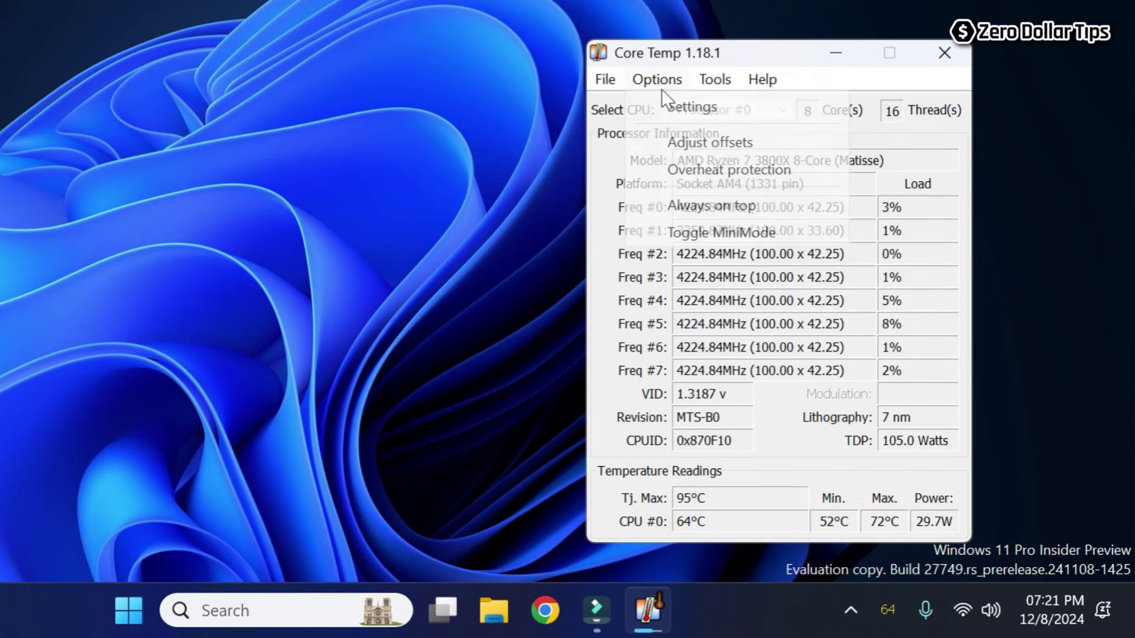
pyautogui.click(713, 108)
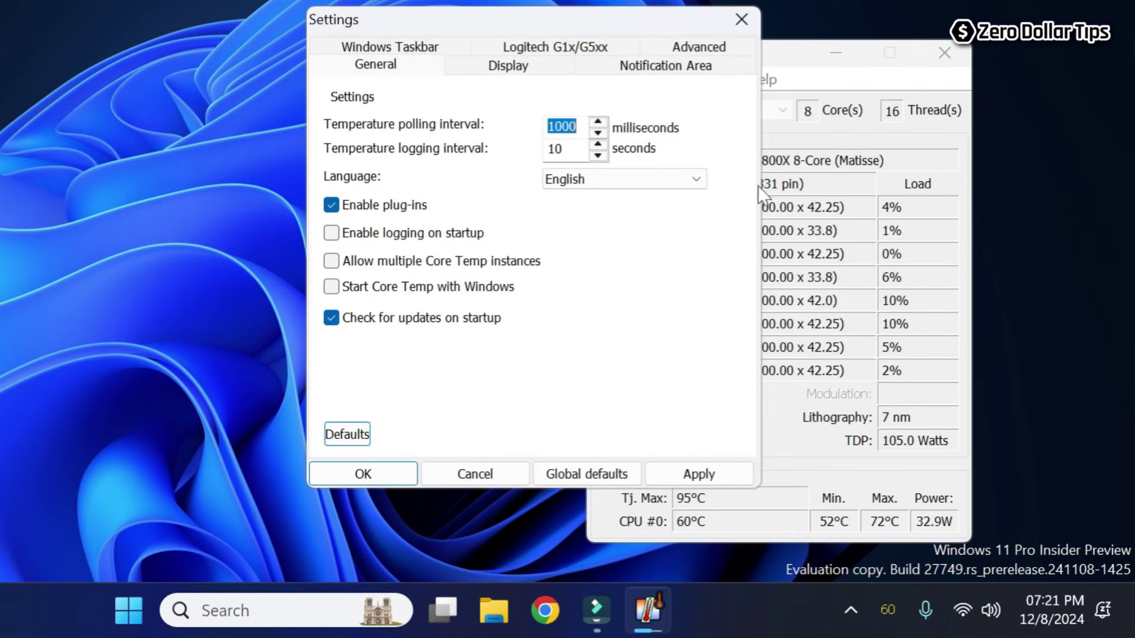
pyautogui.click(556, 47)
pyautogui.click(710, 66)
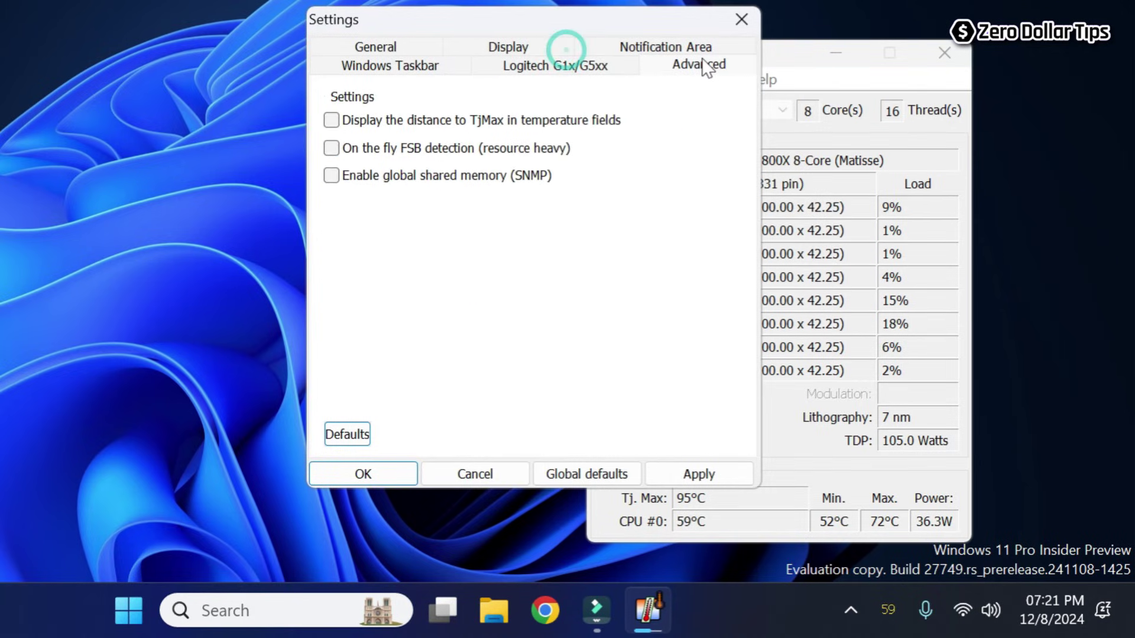
pyautogui.click(391, 66)
pyautogui.click(508, 47)
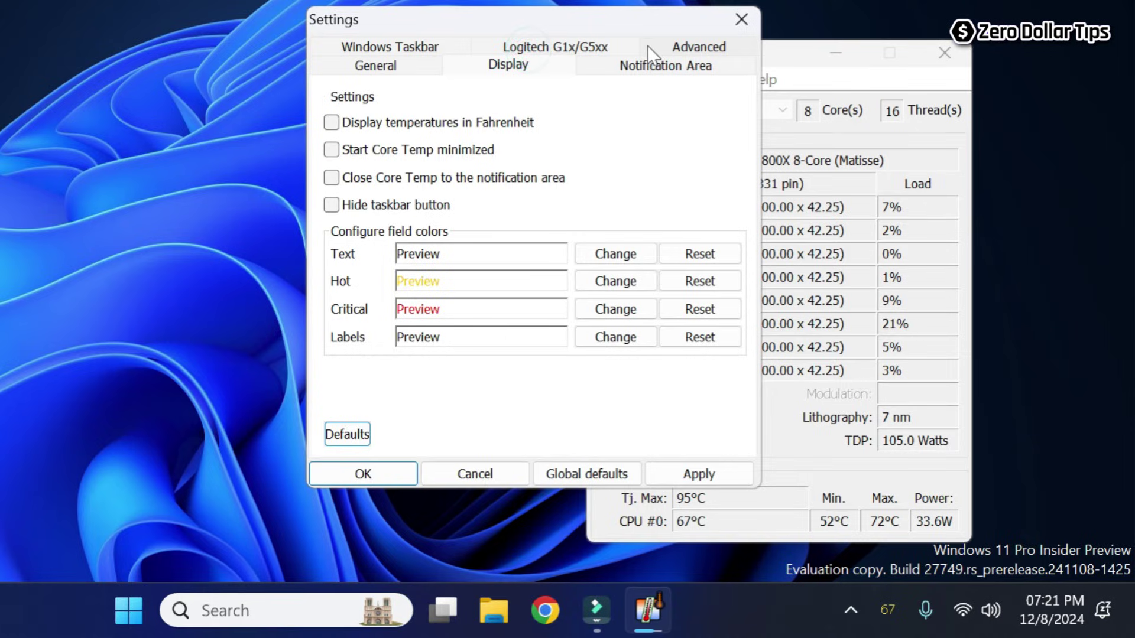
pyautogui.click(666, 47)
# - Dismiss the settings unchanged and minimize Core Temp to the notification area
pyautogui.click(741, 20)
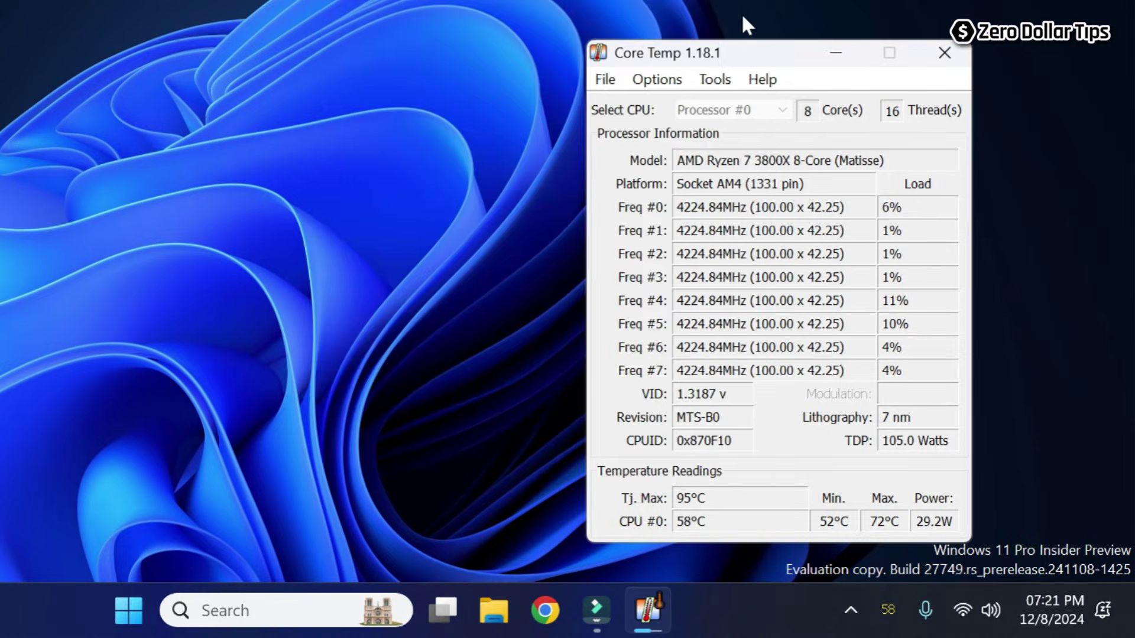
pyautogui.click(835, 53)
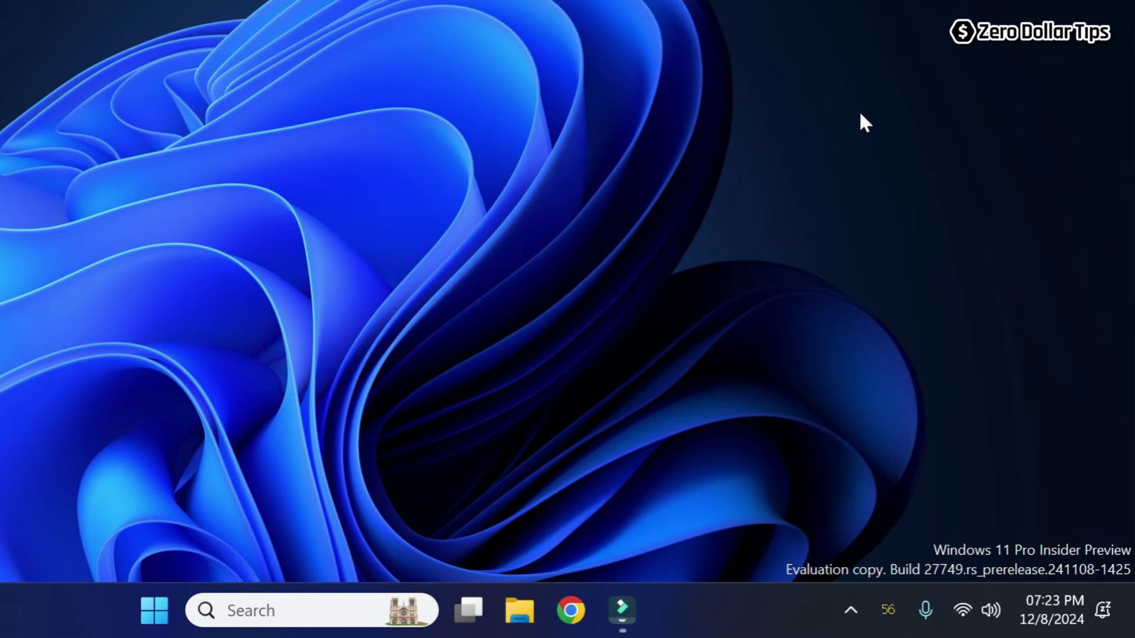